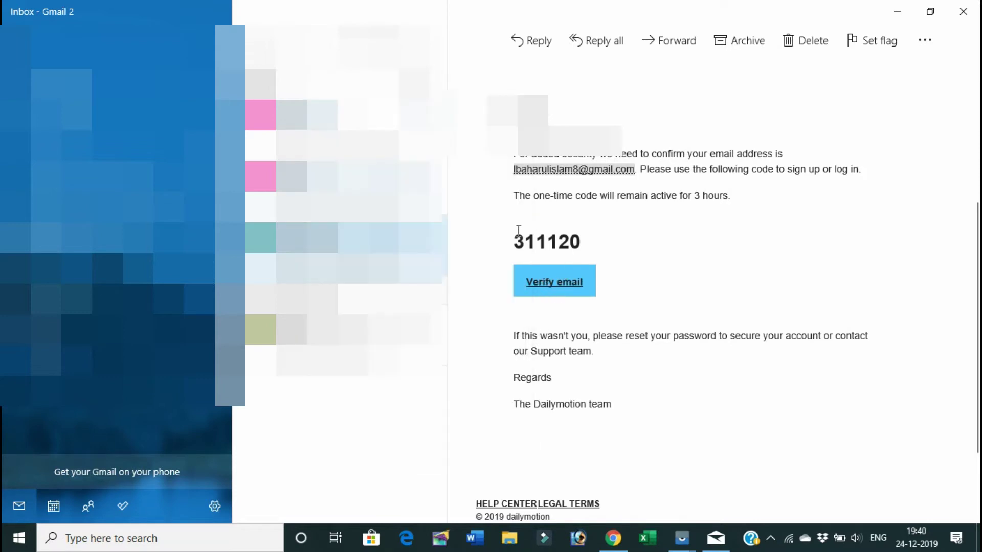
Step: Copy the verification code from the Dailymotion email and return to the browser's code-entry page
left_click_drag(515, 241, 588, 245)
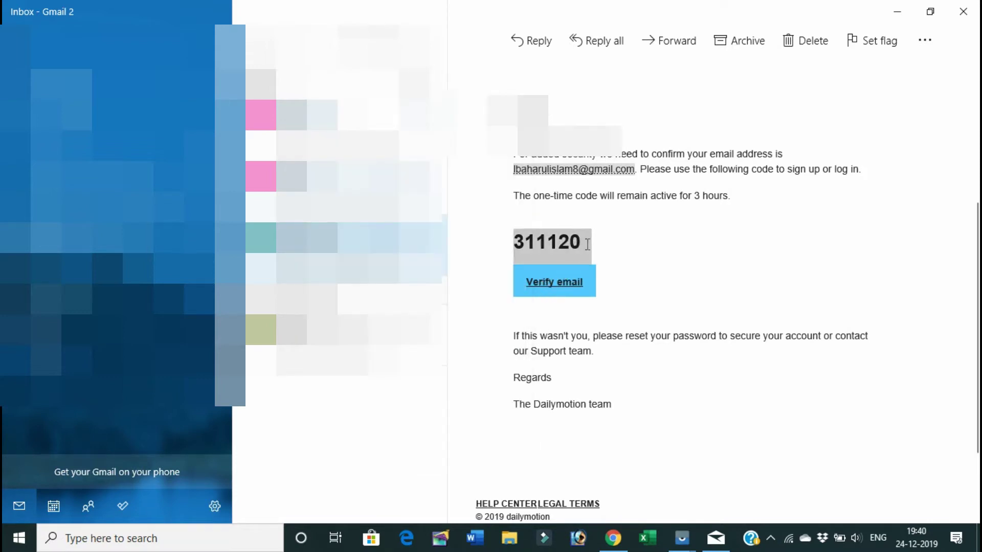
left_click(610, 254)
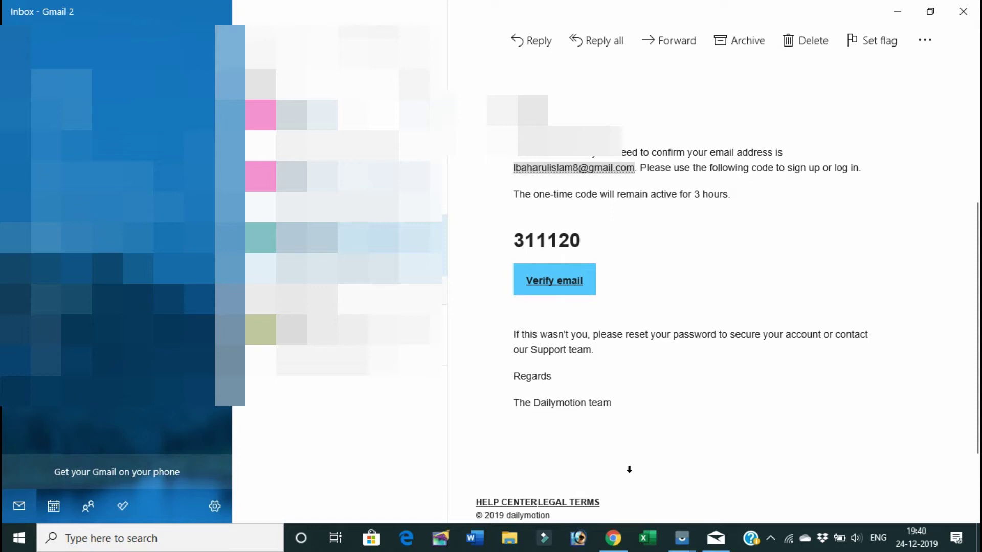
left_click(613, 538)
Step: Enter the six-digit email validation code and submit it
left_click(410, 339)
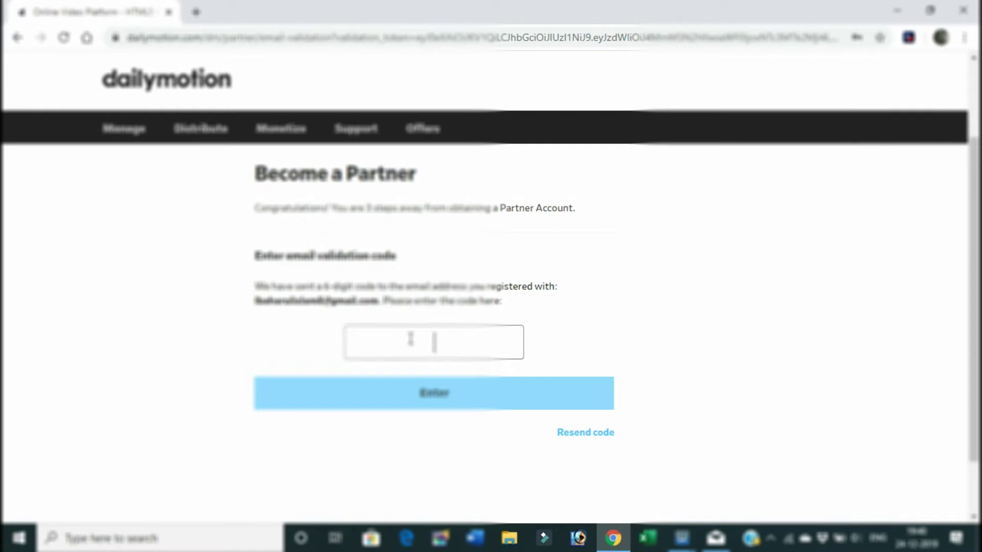
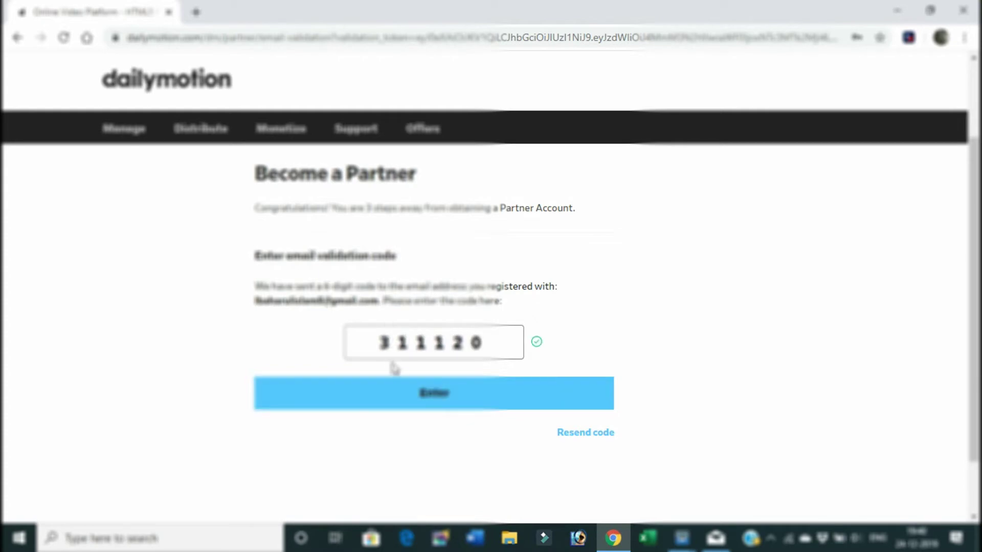
left_click(430, 403)
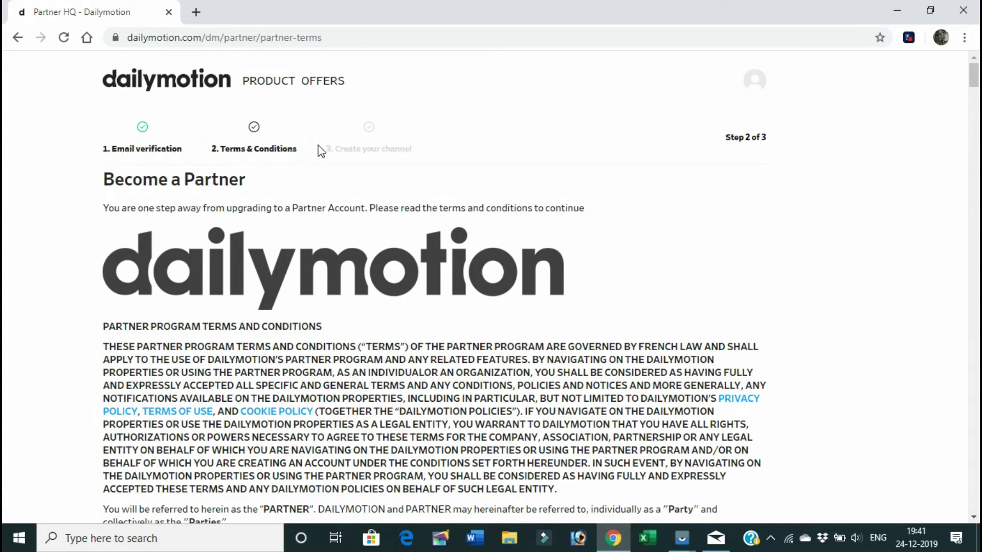
Step: Scroll to the bottom of the Partner Program terms and accept them
scroll(401, 300, "down", 1)
left_click_drag(973, 77, 974, 504)
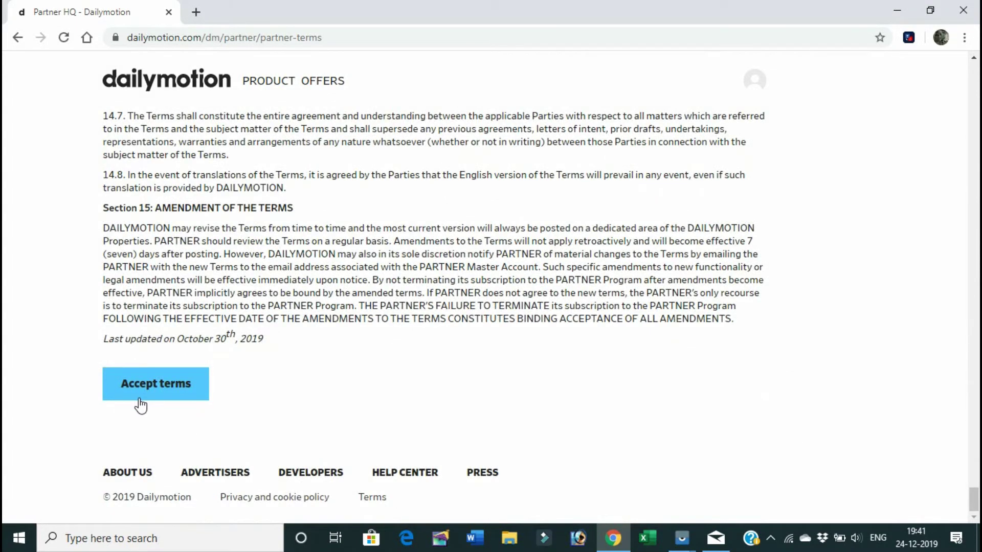
left_click(164, 387)
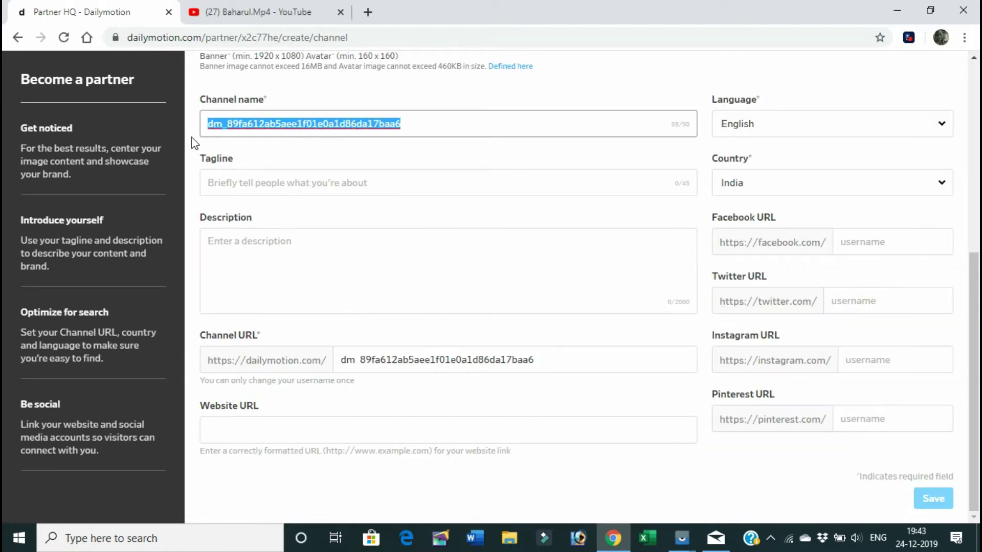
Step: Paste the custom channel name over the auto-generated default name
type("Baharul.Mp4")
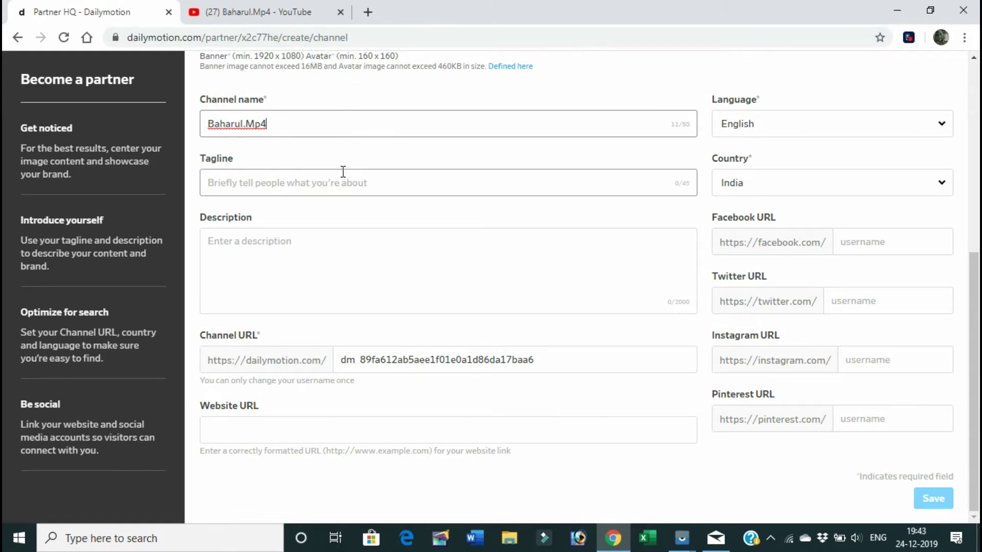
left_click(301, 181)
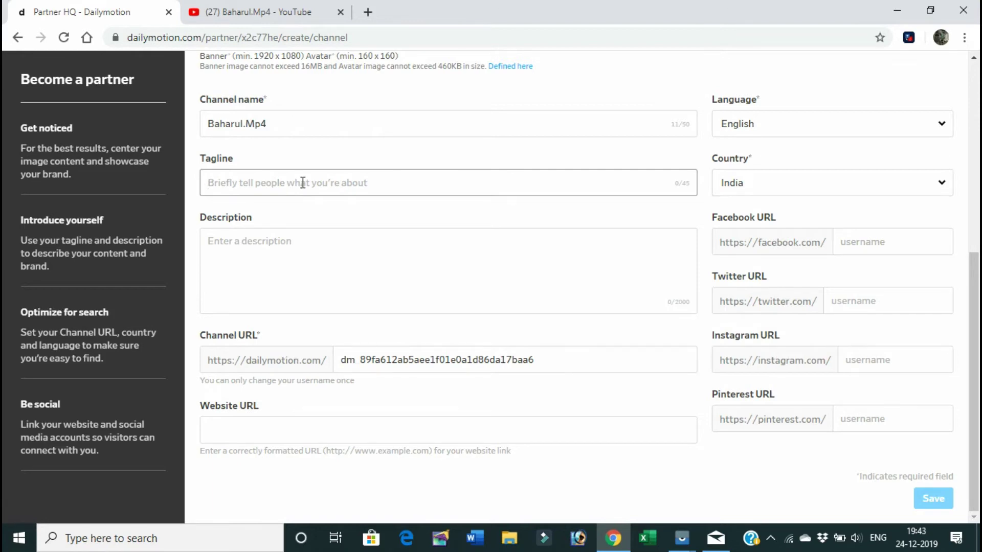
Step: Enter the tagline 'New video songs,latest song,baul song,vandari', fixing punctuation and removing a stray word
type("N")
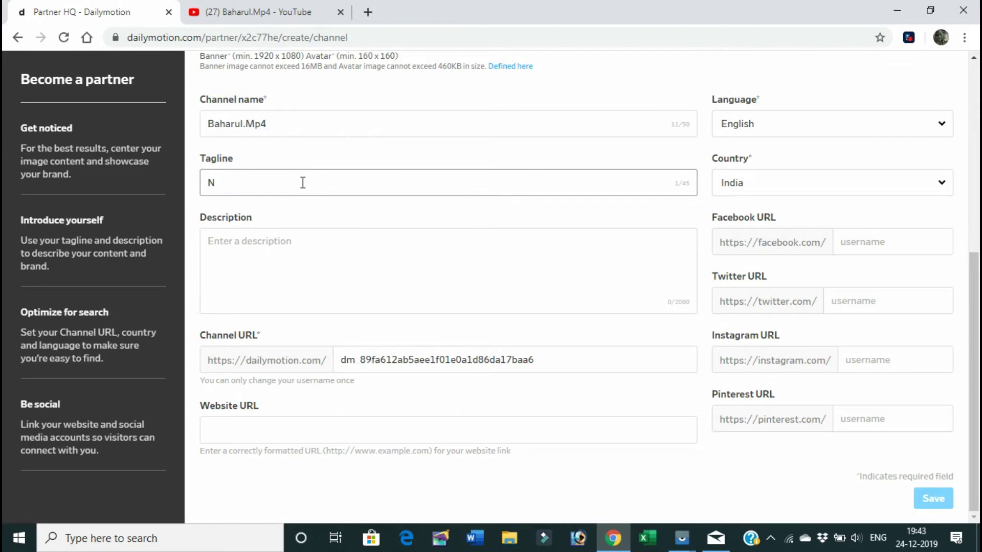
type("ew video songs. ")
type("ate")
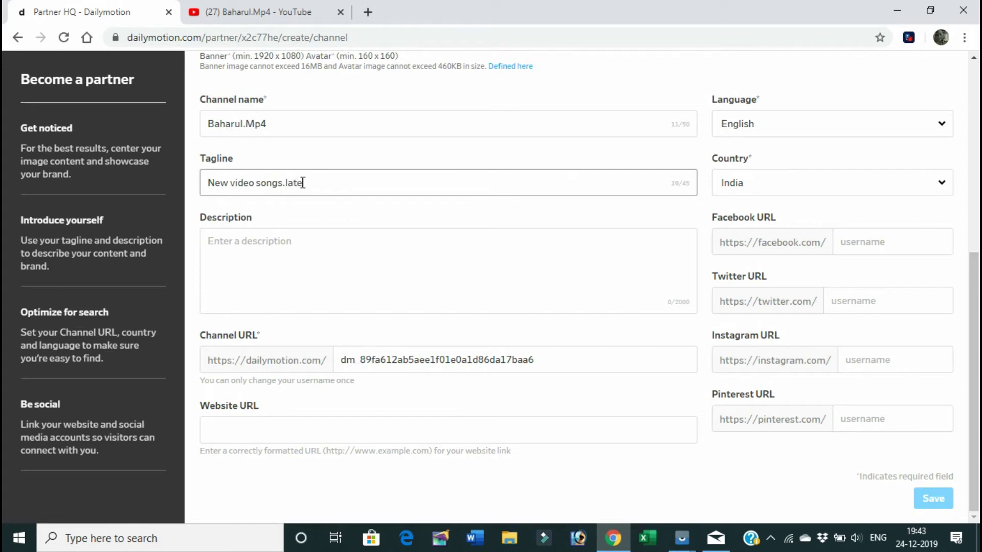
type("st song,")
key("BackSpace")
type(",")
key("Right")
key("Right")
key("Right")
key("Right")
key("Right")
key("Right")
key("Right")
key("Right")
key("Right")
type("baul song")
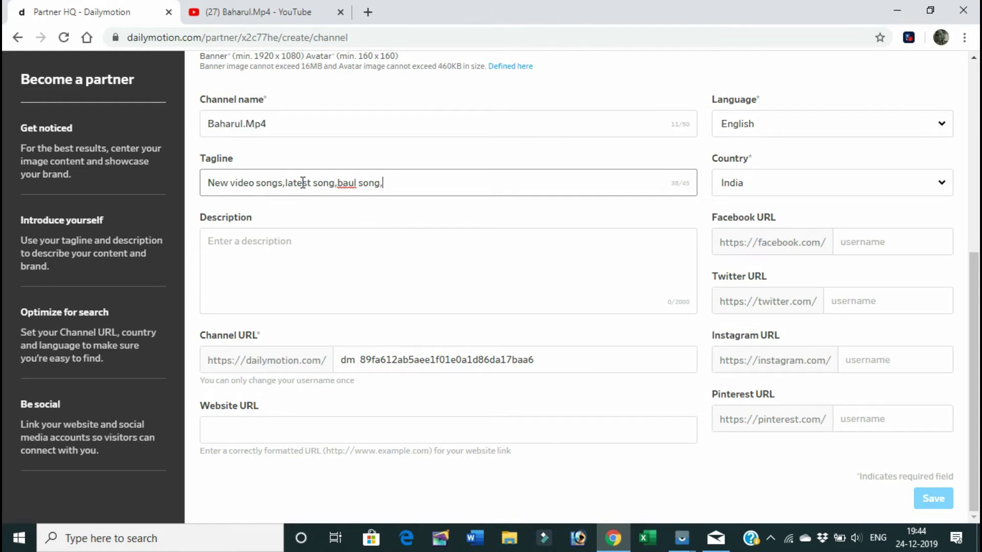
type(",maj")
type("van")
type("d")
key("BackSpace")
key("BackSpace")
key("BackSpace")
key("BackSpace")
key("BackSpace")
key("BackSpace")
key("BackSpace")
type("vandari")
left_click_drag(429, 191, 208, 205)
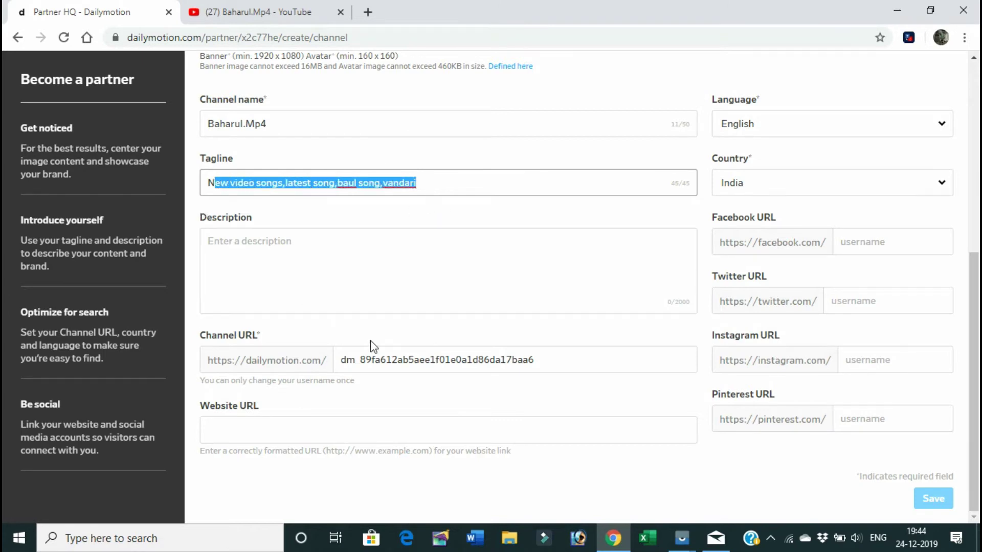
Step: Upload a channel avatar image and a yellow flower-field banner image
left_click(377, 283)
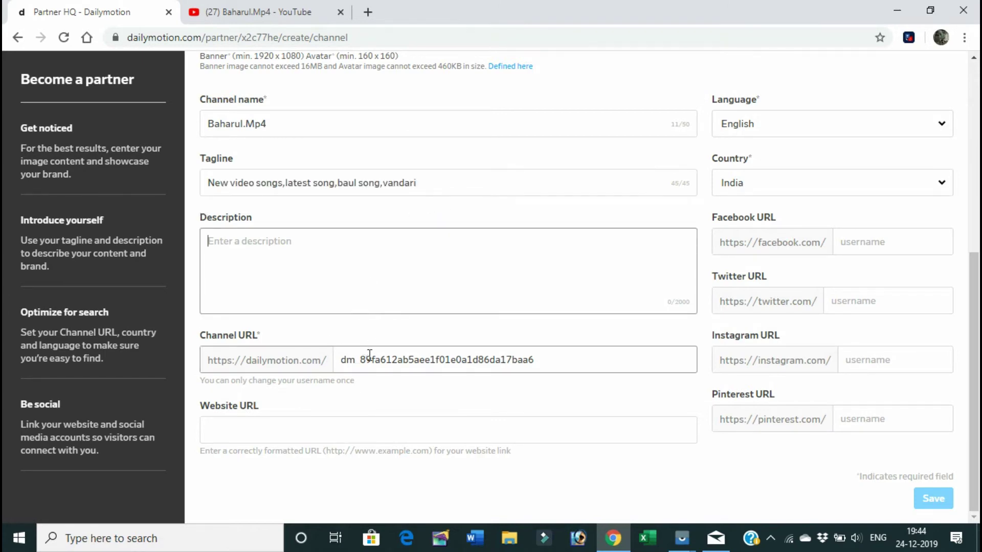
scroll(373, 351, "up", 5)
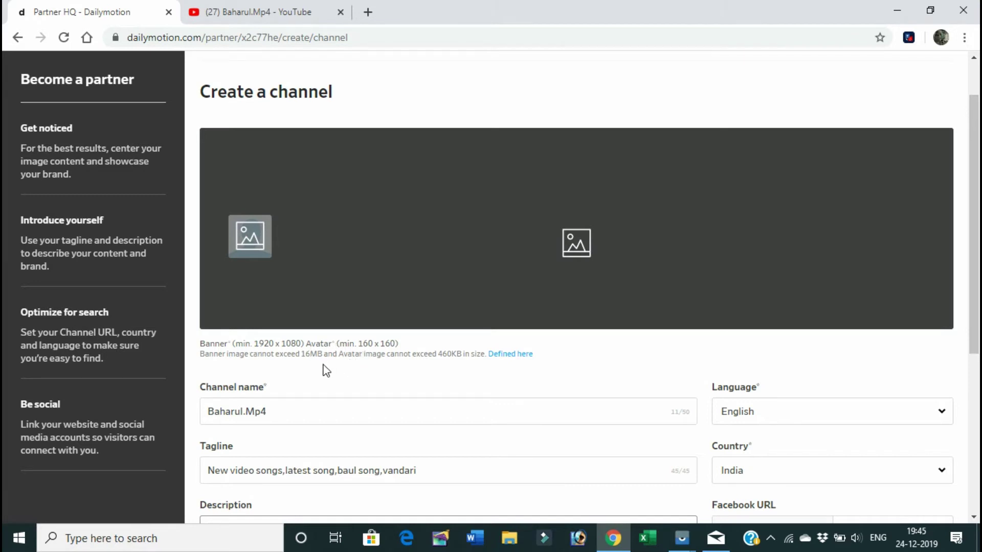
left_click(411, 469)
left_click(260, 239)
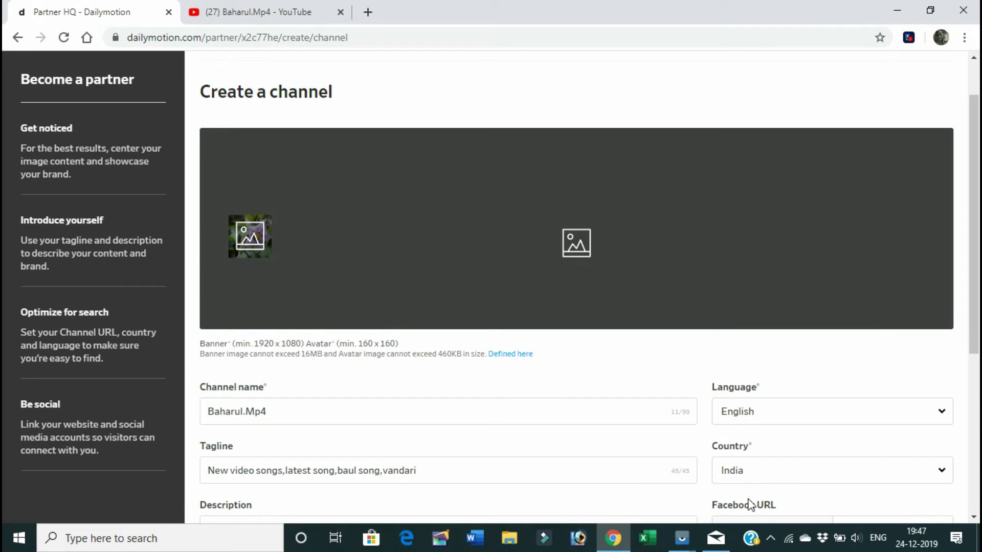
left_click(577, 250)
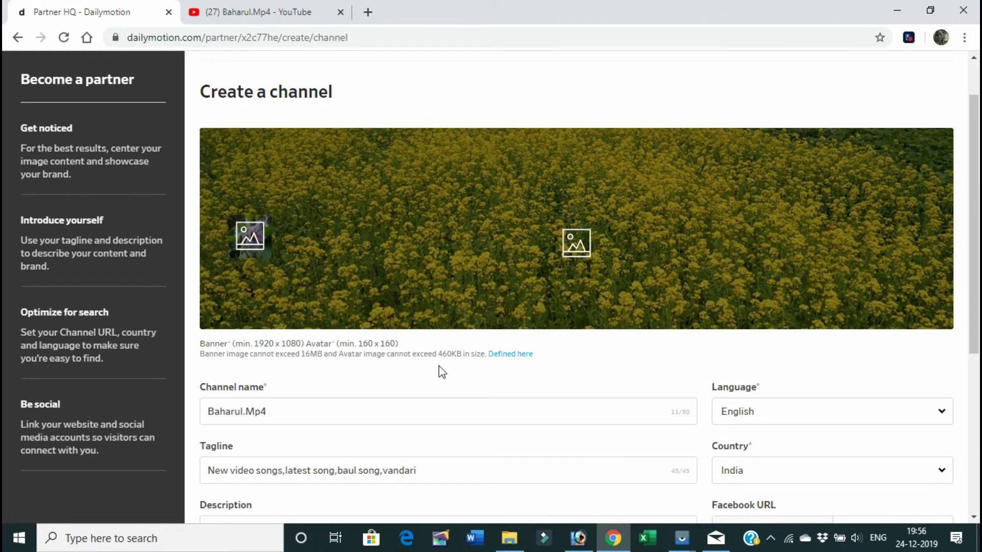
Step: Launch the My Notes app from Windows search to fetch the description text
scroll(442, 372, "down", 5)
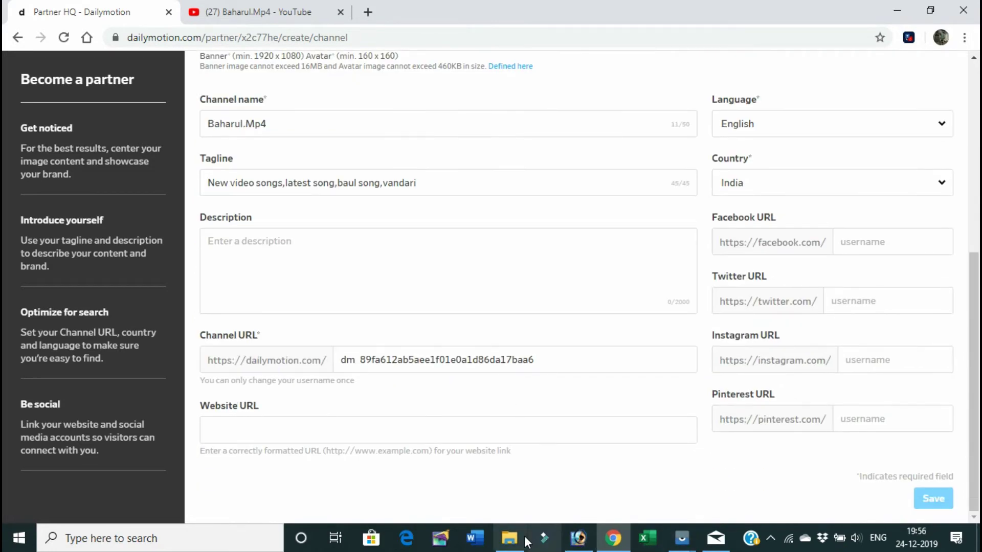
left_click(233, 545)
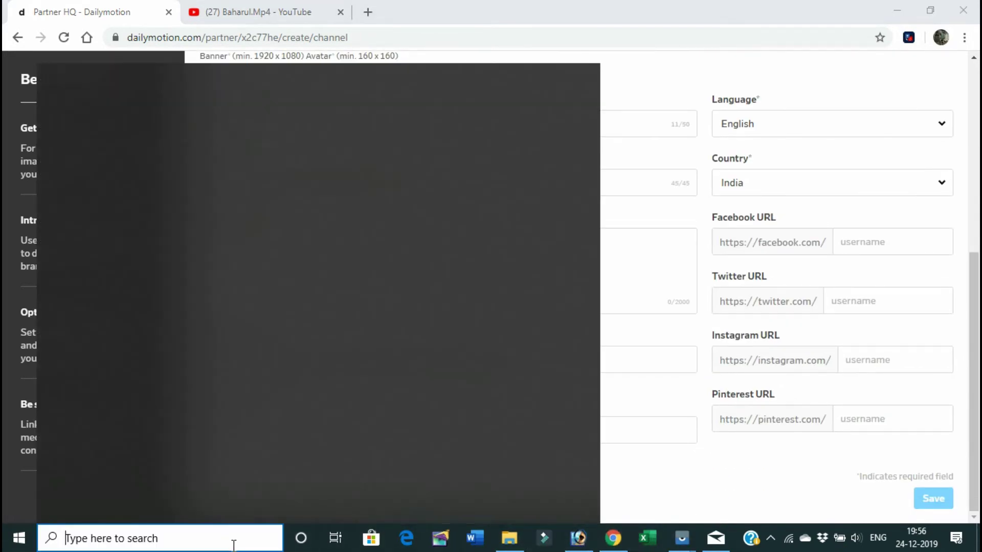
type("no")
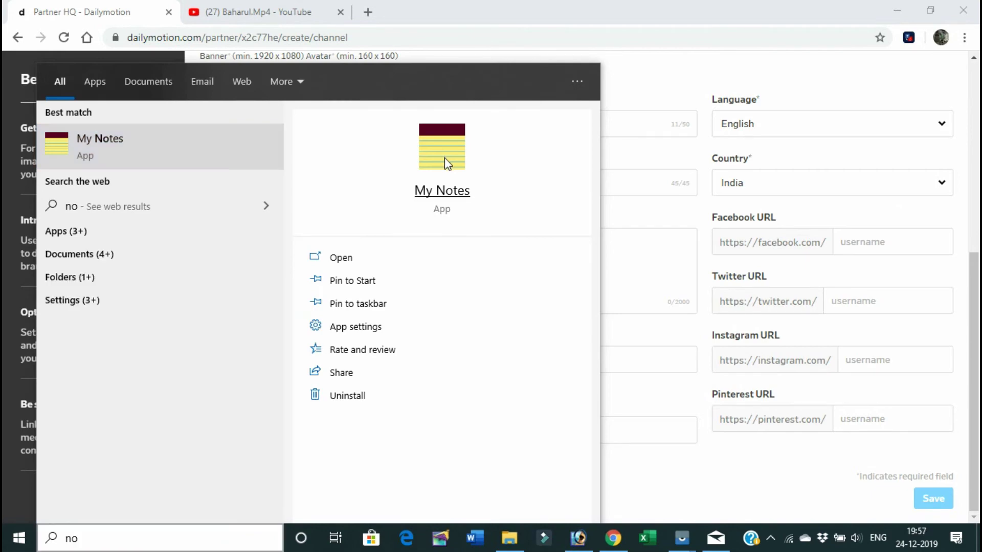
left_click(444, 160)
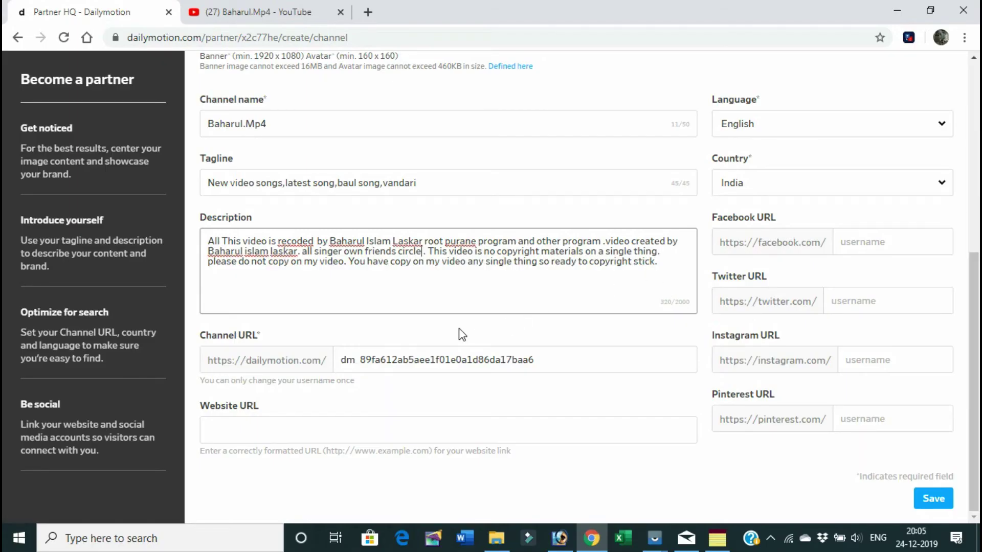
scroll(397, 323, "up", 4)
left_click_drag(281, 337, 203, 337)
key("ctrl+c")
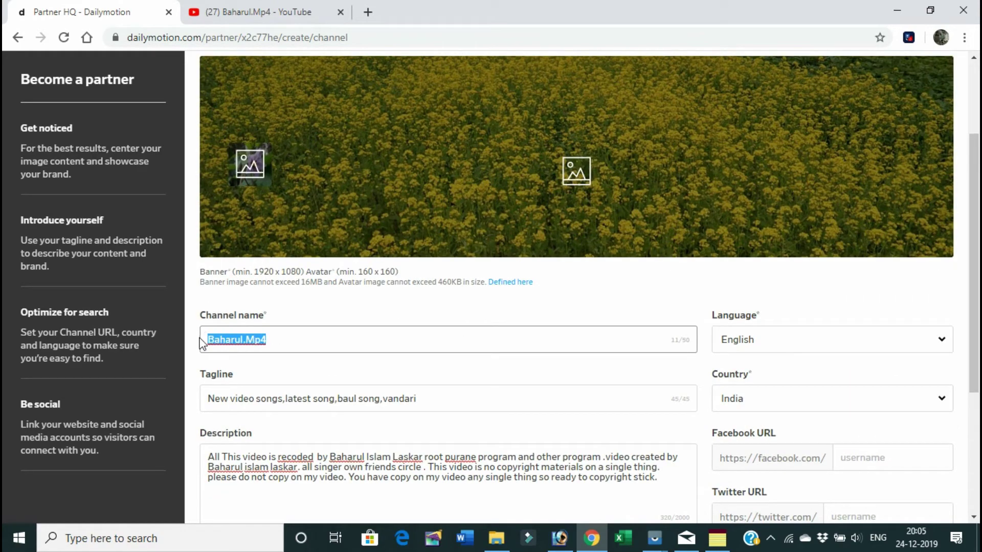
scroll(306, 352, "down", 4)
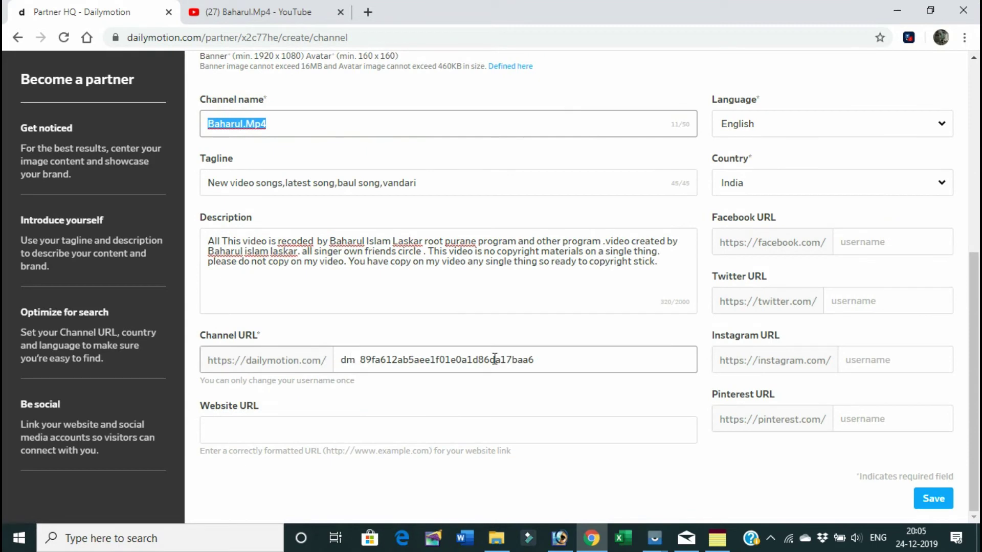
left_click_drag(543, 364, 332, 400)
key("ctrl+v")
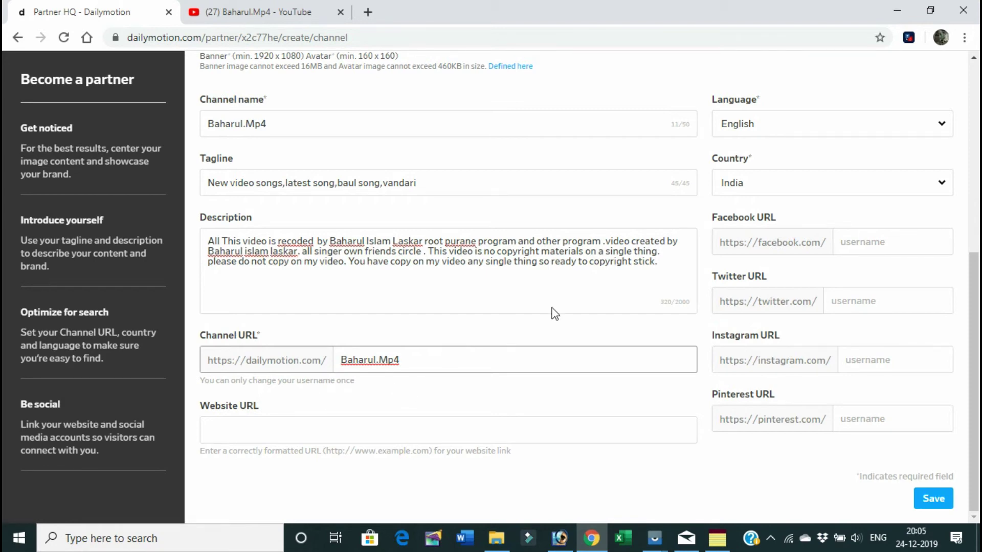
scroll(566, 286, "up", 3)
scroll(566, 286, "down", 3)
Step: Set the channel language to Bengali
left_click(765, 123)
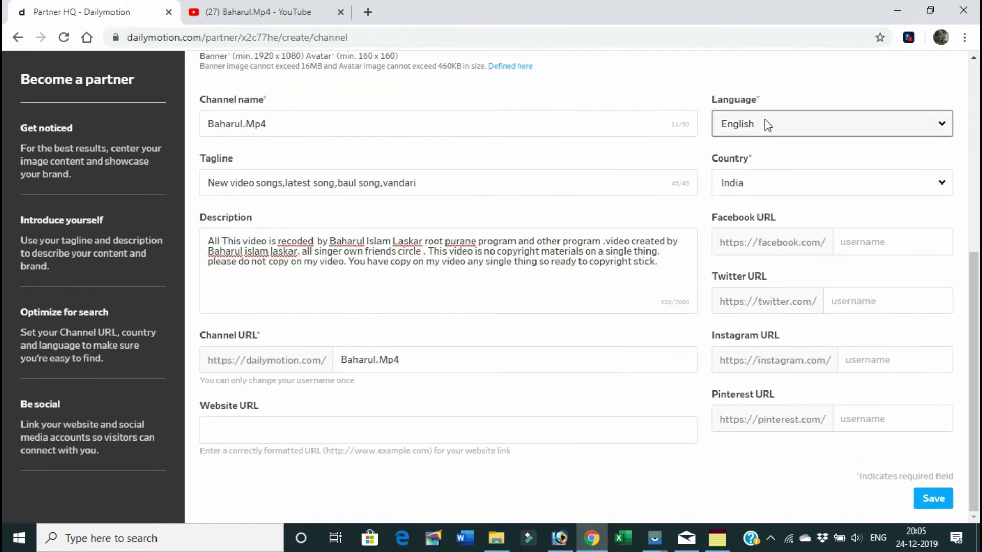
left_click(765, 123)
scroll(761, 254, "down", 4)
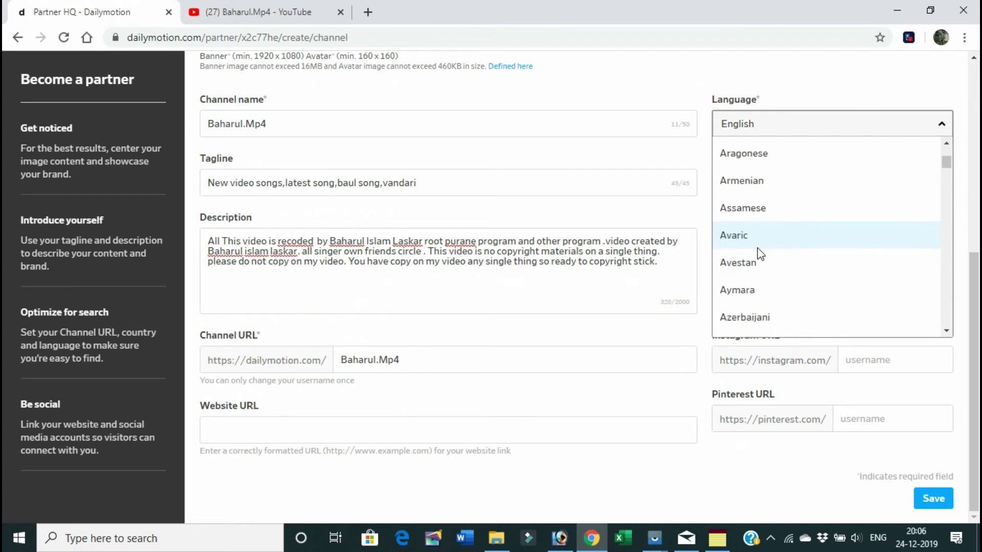
scroll(761, 255, "down", 5)
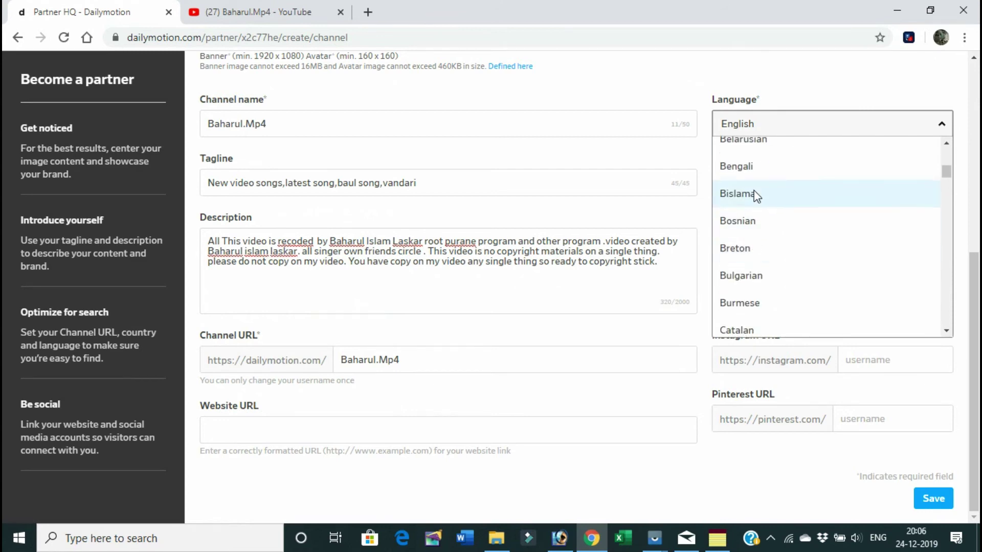
left_click(739, 169)
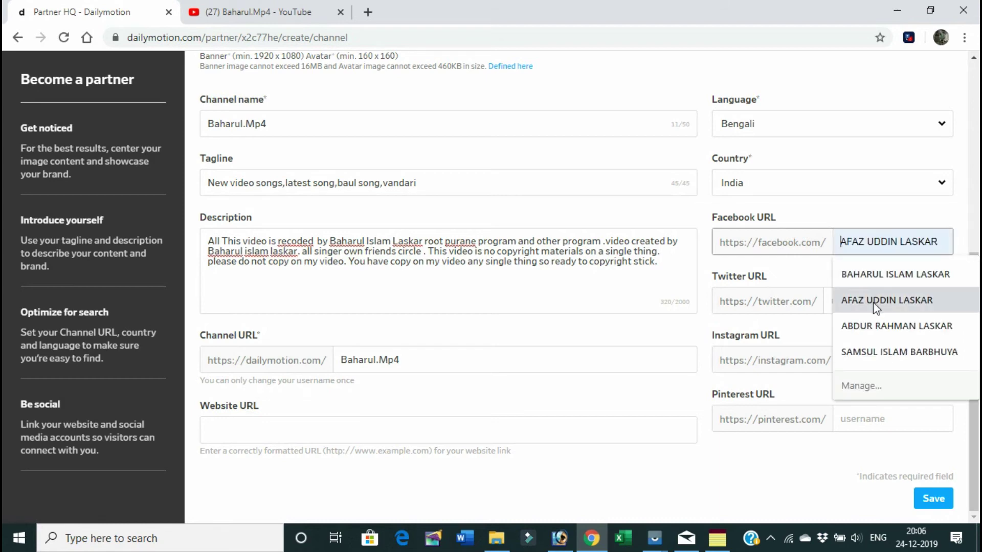
Step: Autofill the Facebook, Twitter, Instagram and Pinterest links and save the partner channel
left_click(834, 475)
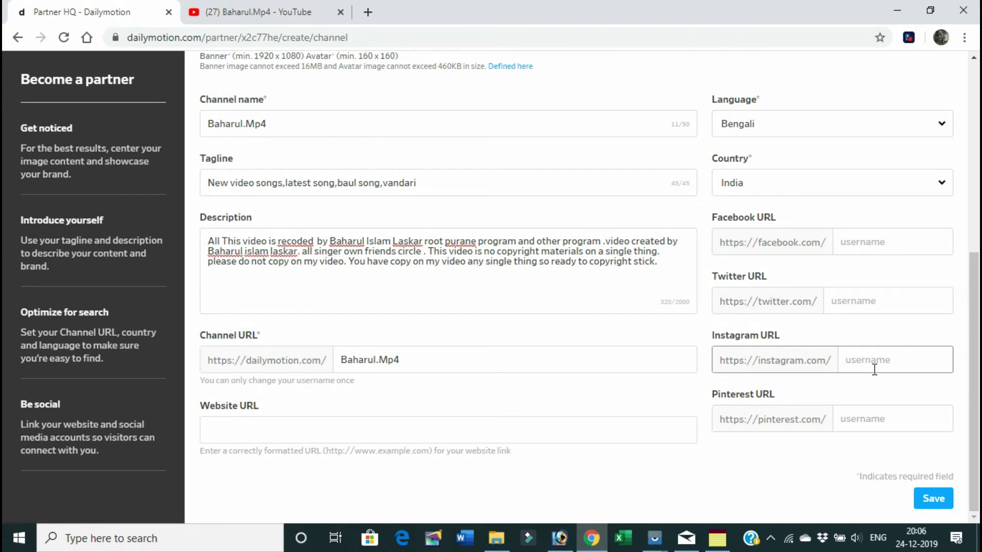
left_click(870, 419)
left_click(870, 445)
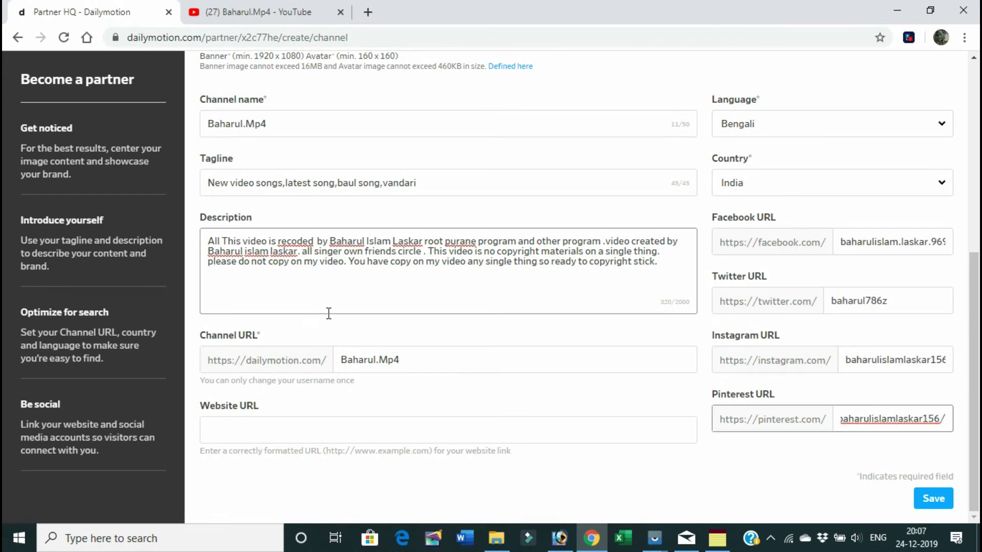
left_click(934, 500)
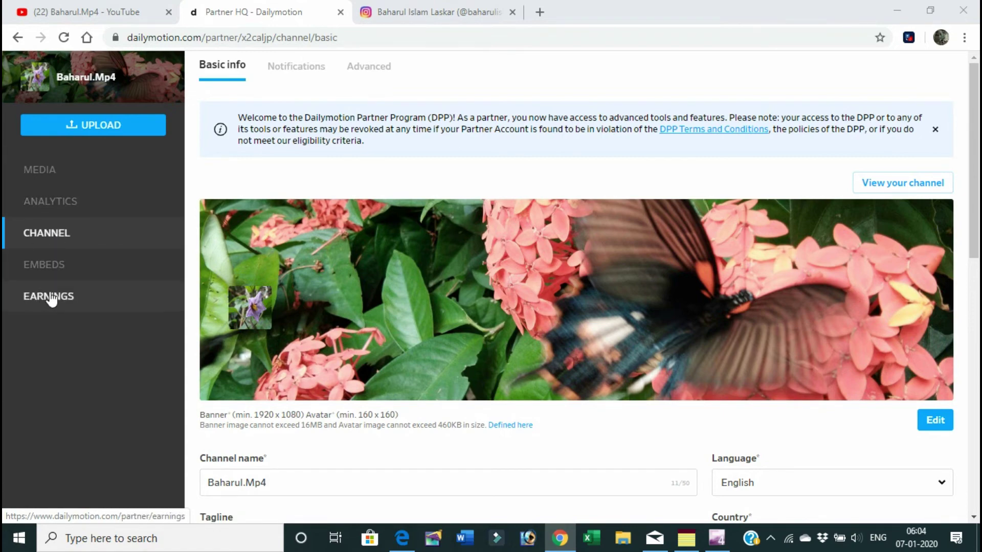
Step: Scroll through the channel's Basic info page, then go to the Media Videos page
scroll(235, 300, "down", 10)
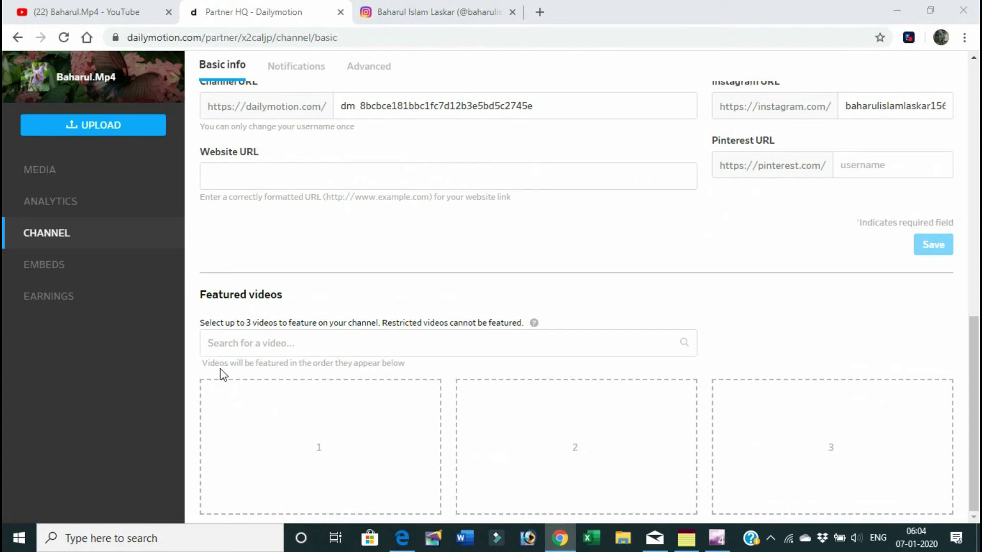
scroll(331, 447, "up", 10)
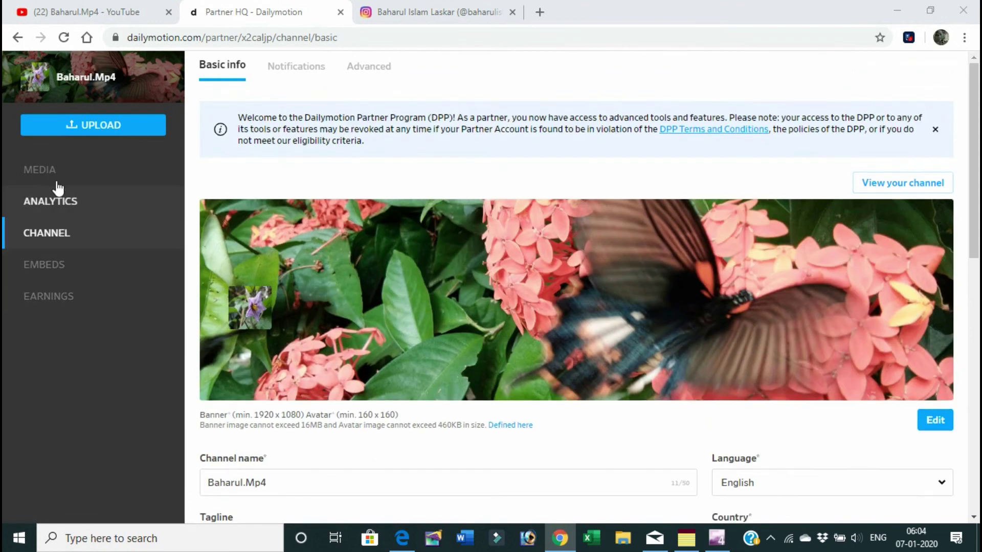
left_click(54, 174)
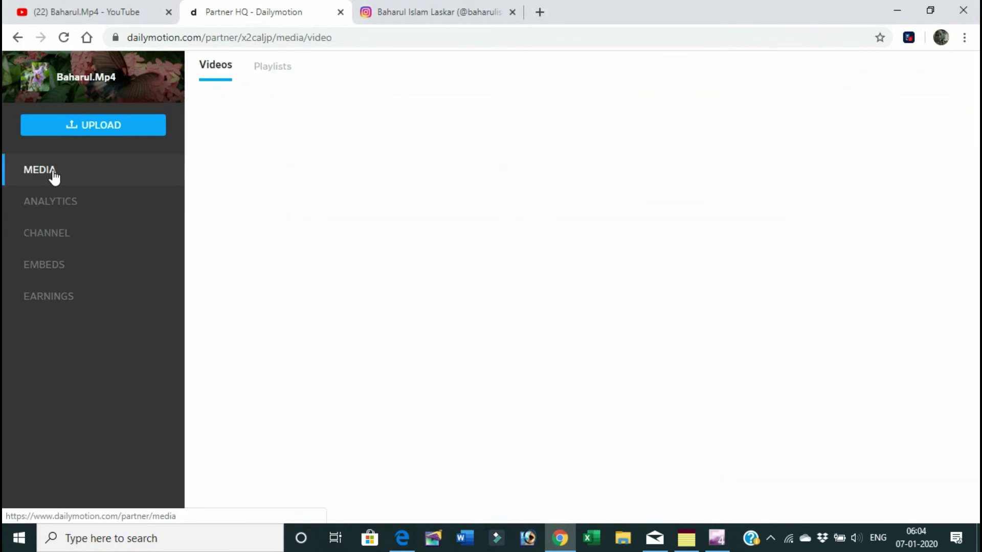
Step: Open the Videos upload area, then the Analytics stats overview in a new tab
left_click(216, 72)
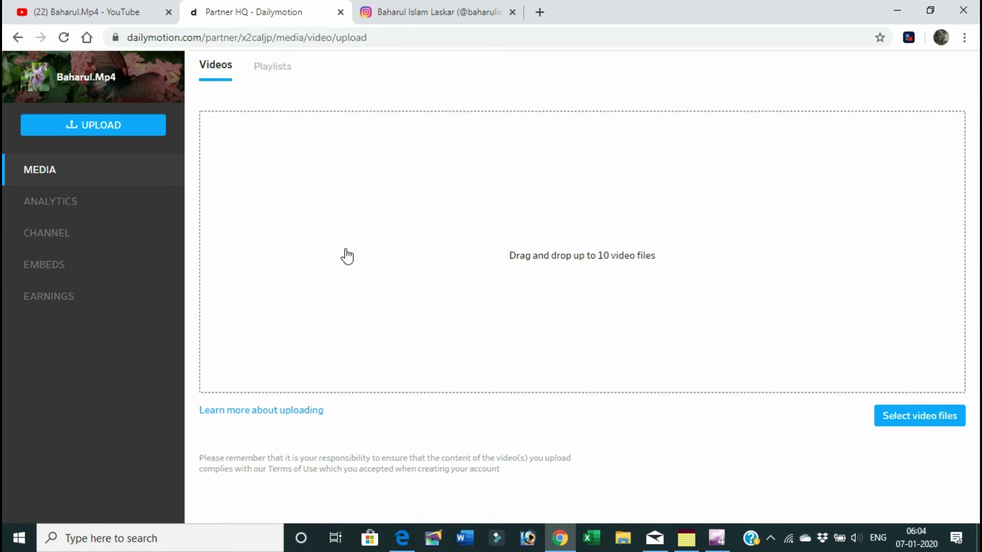
left_click(71, 205)
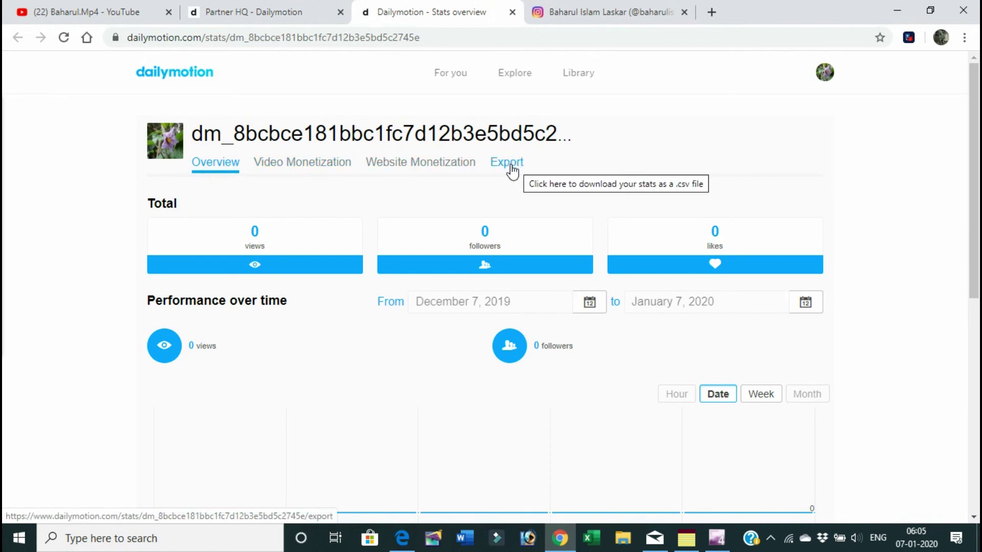
Step: Check the Video Monetization revenue ($0.00), then switch back to the Partner HQ tab
scroll(388, 255, "down", 3)
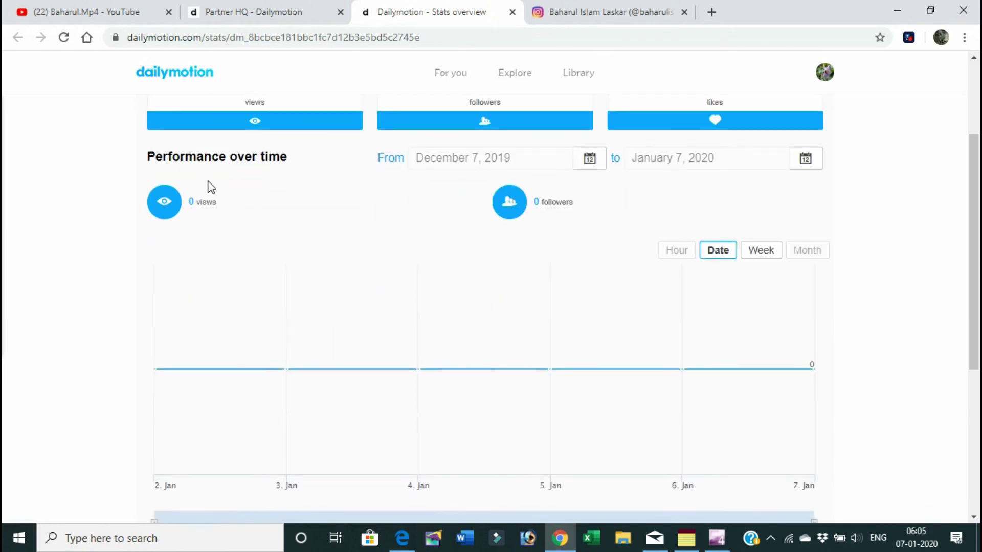
scroll(329, 217, "down", 5)
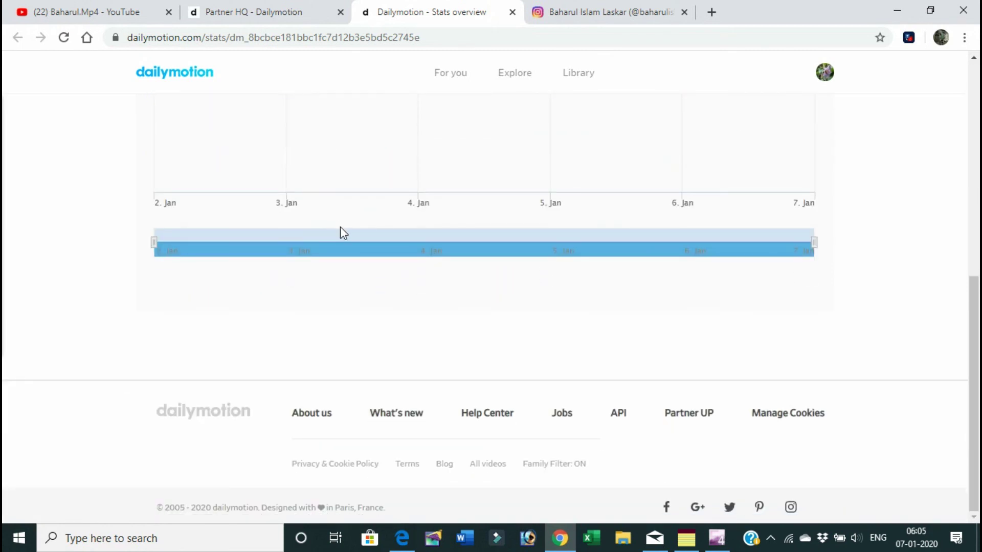
scroll(340, 234, "up", 6)
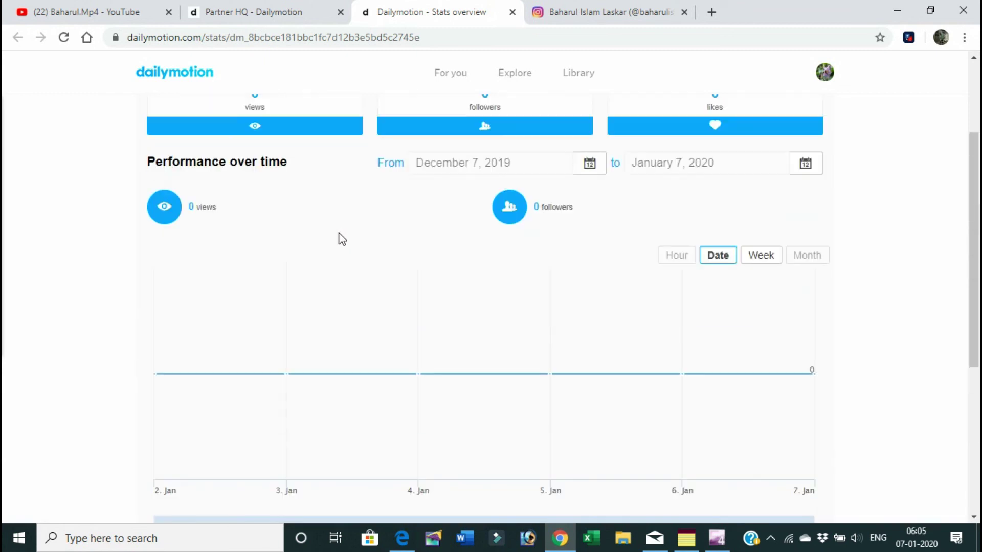
left_click(277, 162)
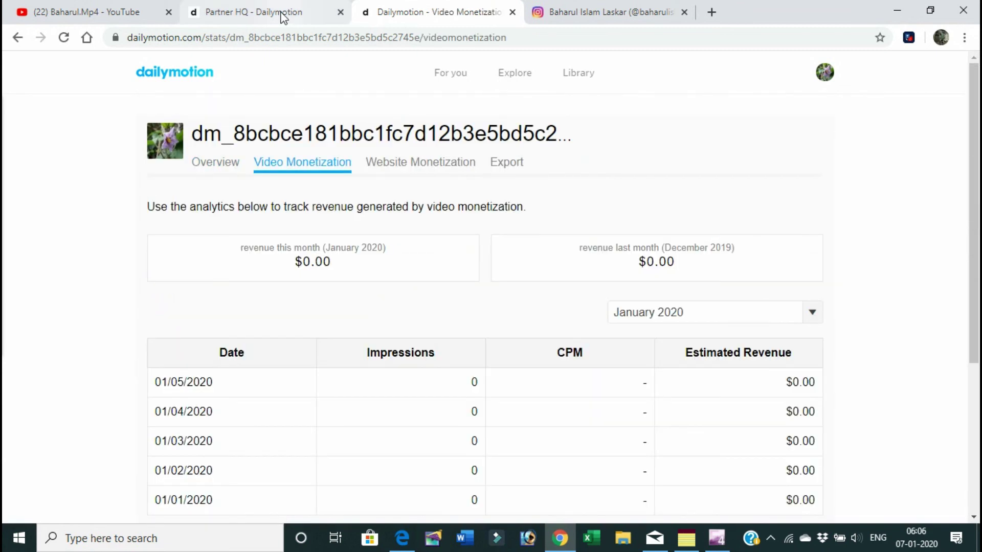
left_click(281, 16)
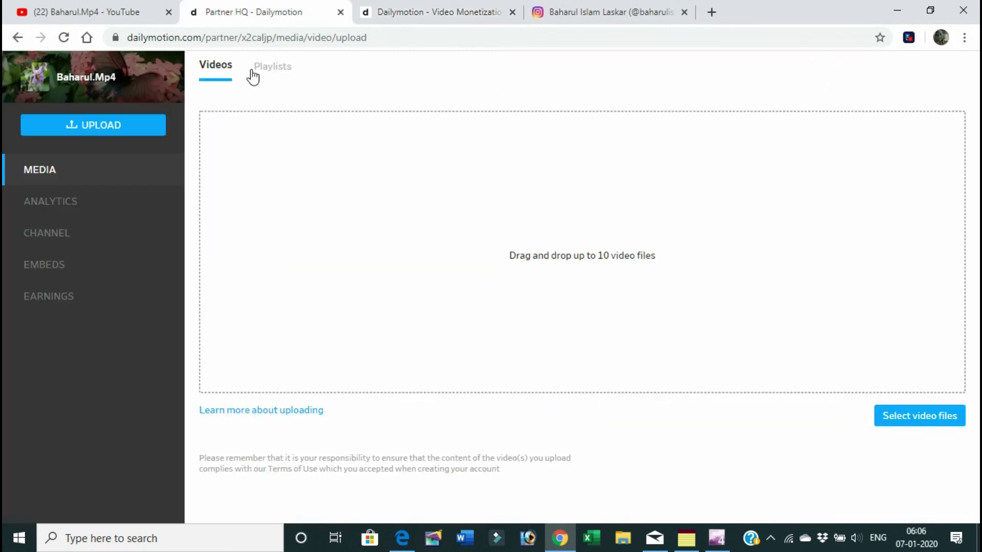
Step: View the Embeds player customization page, then the Earnings overview with $0.00 balance
left_click(51, 270)
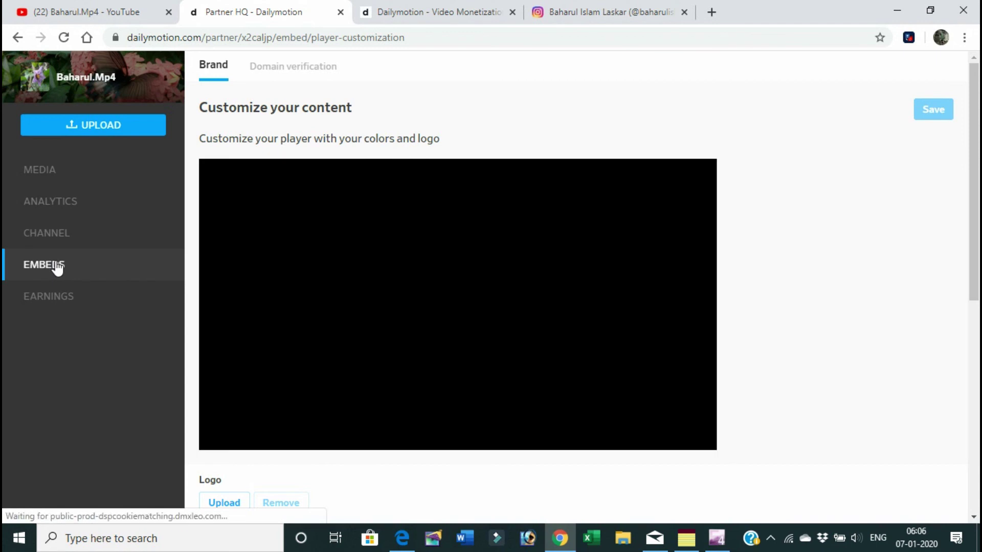
left_click(66, 300)
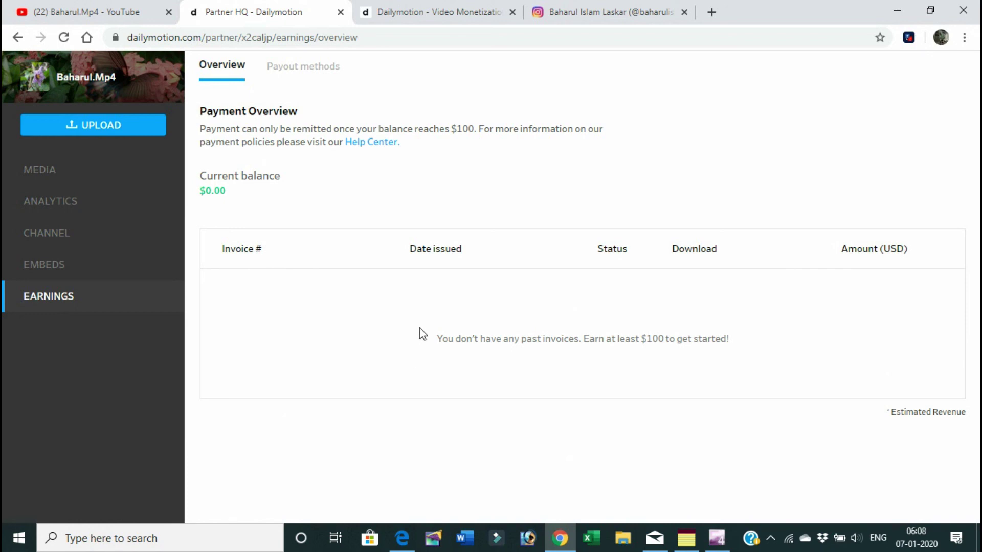
left_click_drag(421, 331, 699, 348)
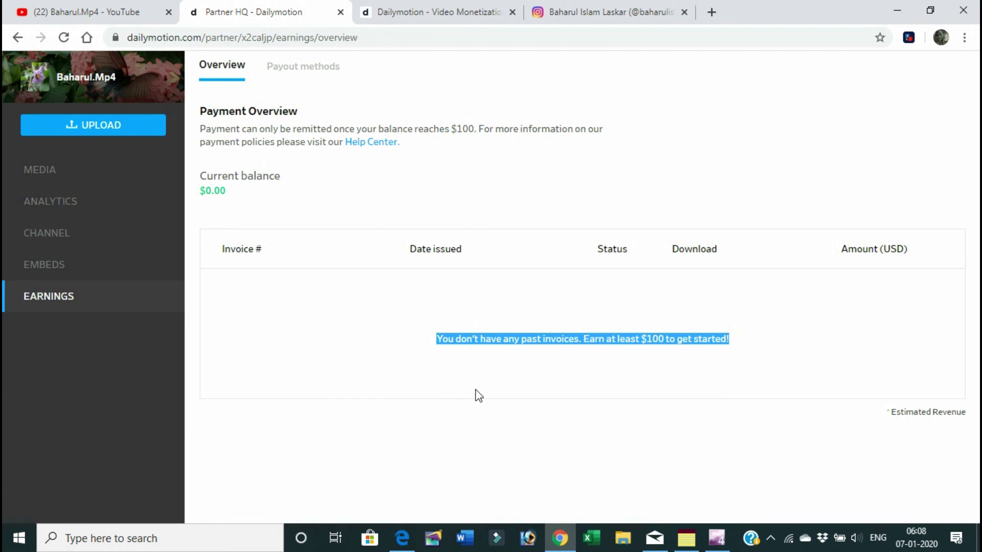
Step: Open the Add payout method form and review its bank transfer, prepaid card and PayPal options
left_click(304, 72)
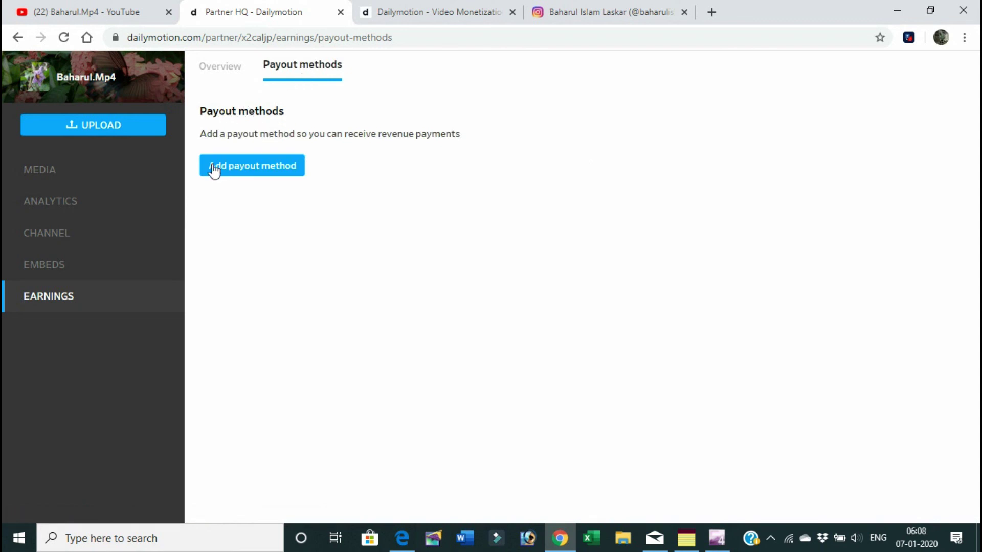
left_click(256, 172)
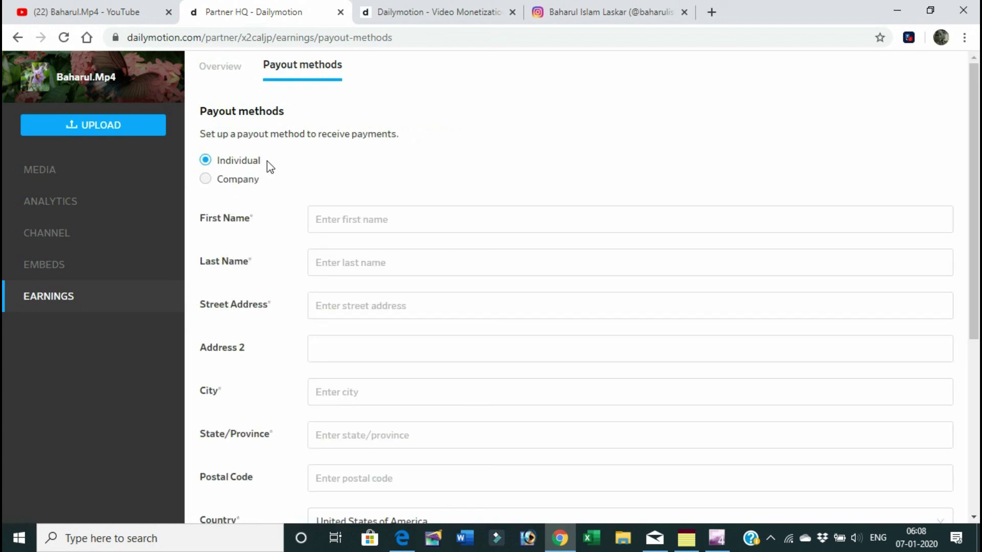
scroll(302, 237, "down", 3)
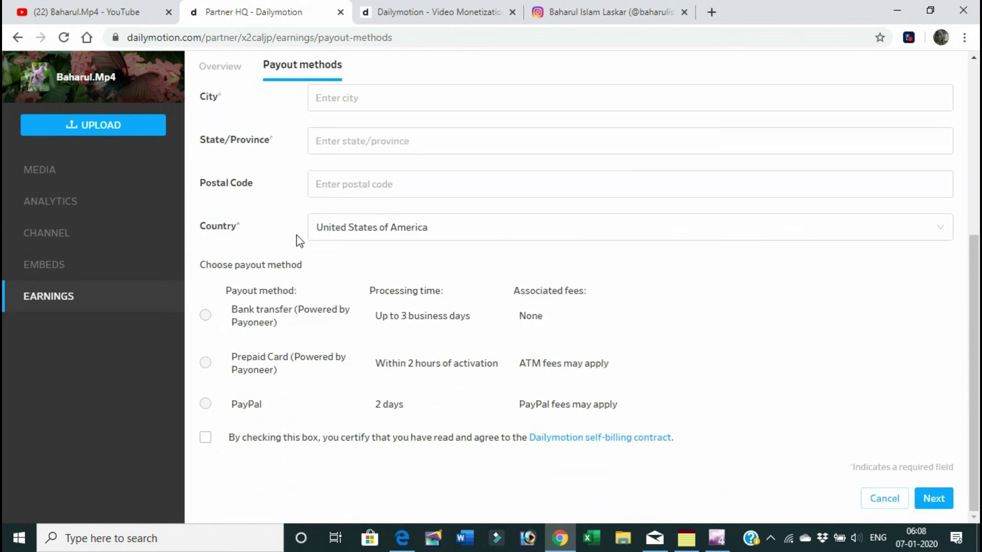
scroll(300, 241, "up", 5)
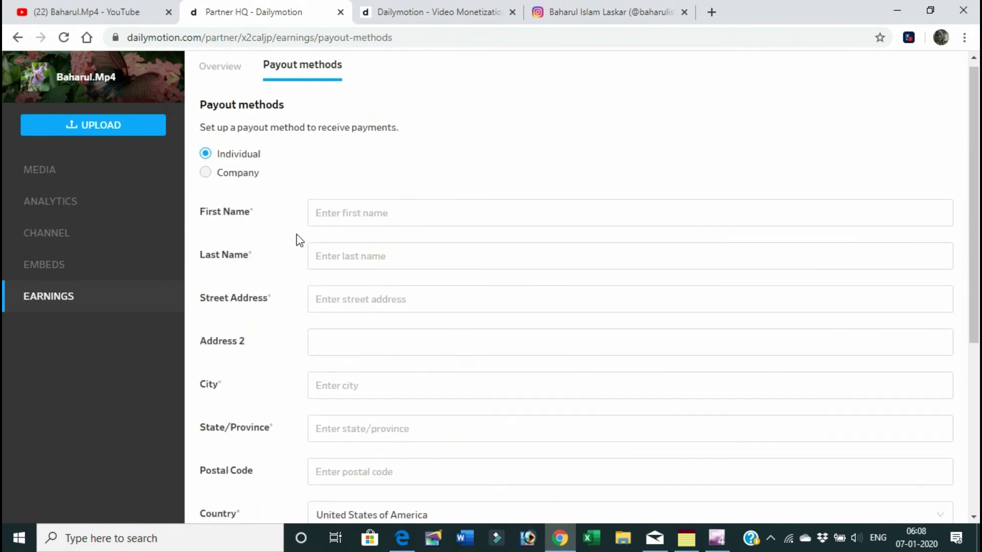